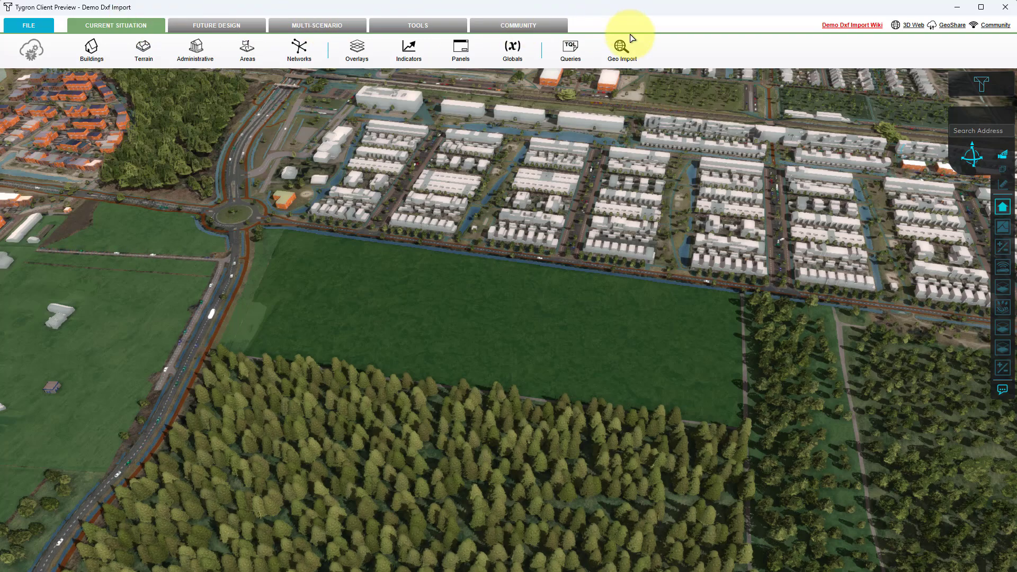
# Step: Start a geo data import for a new Buildings measure, using an AutoCAD DXF file as the import method
pyautogui.click(632, 55)
pyautogui.click(630, 56)
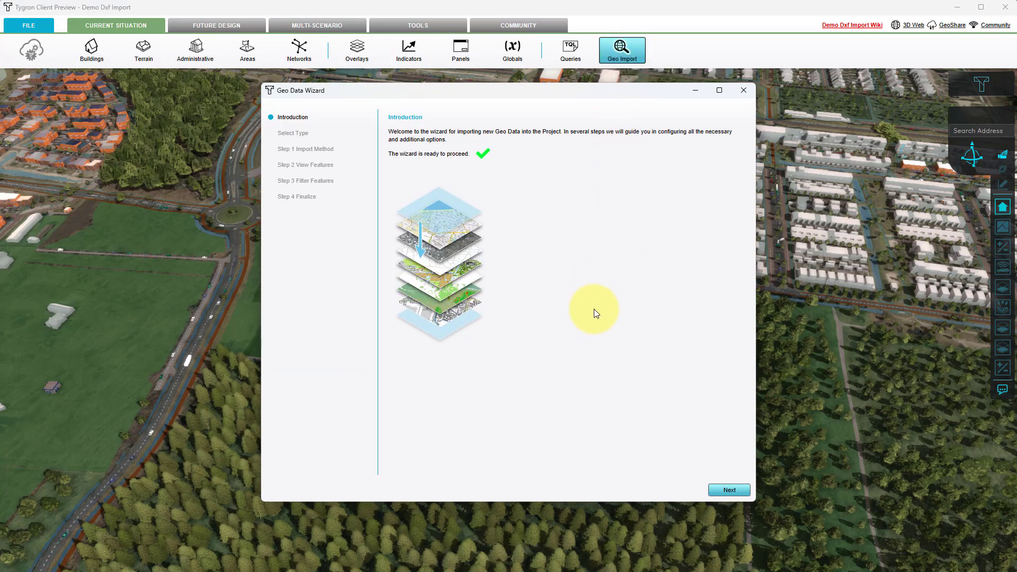
pyautogui.click(745, 494)
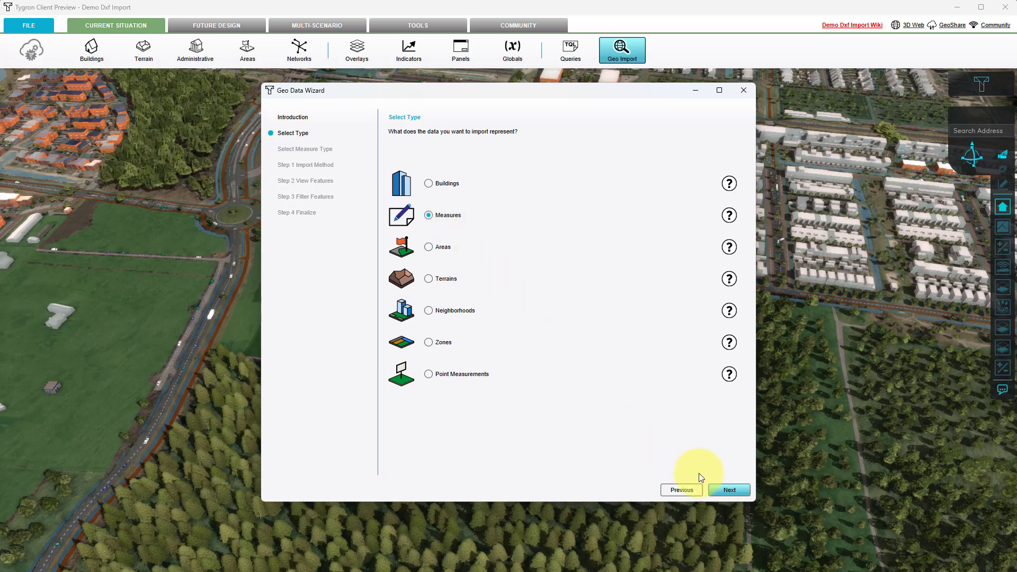
pyautogui.click(718, 491)
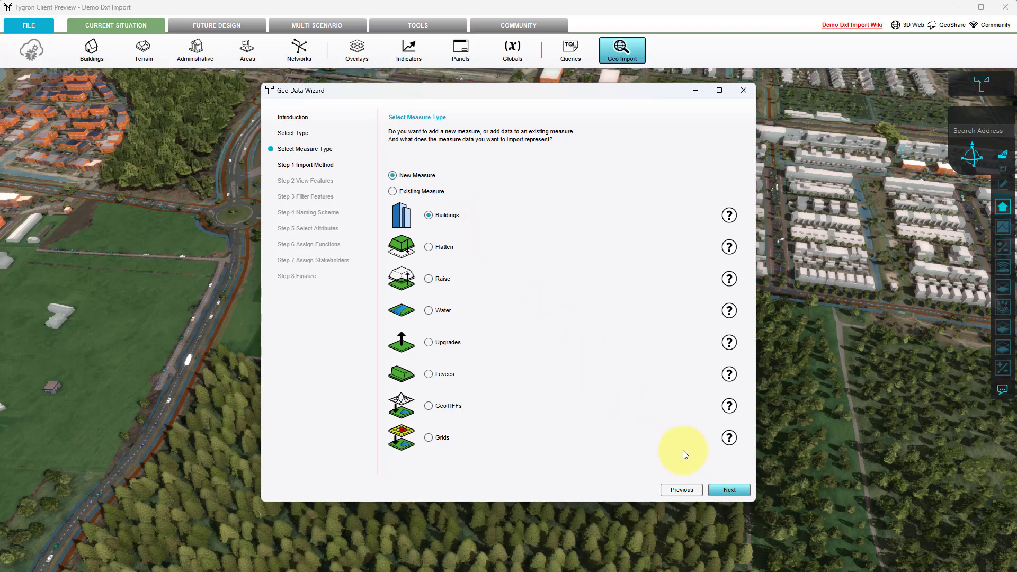
pyautogui.click(723, 490)
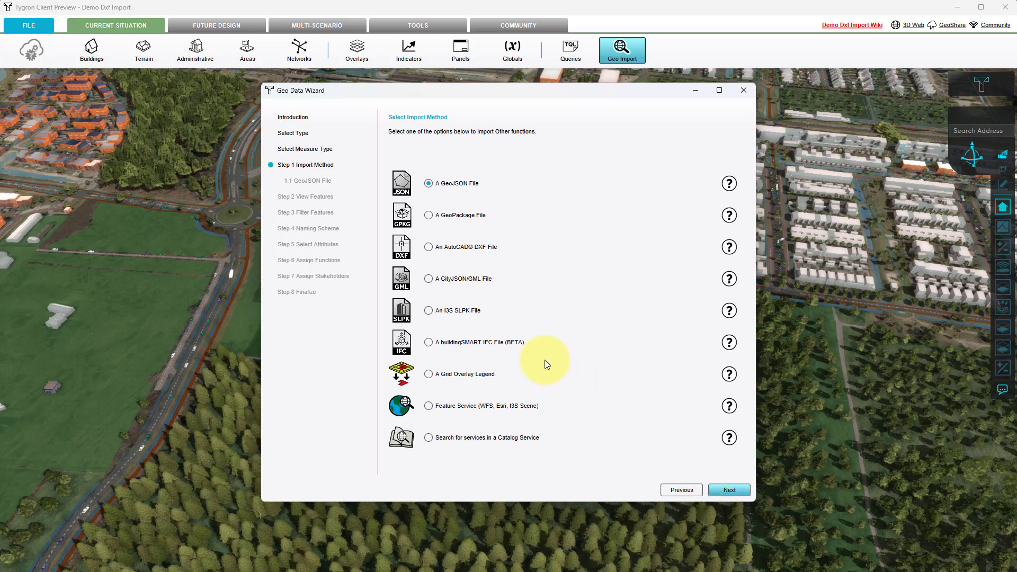
pyautogui.click(429, 247)
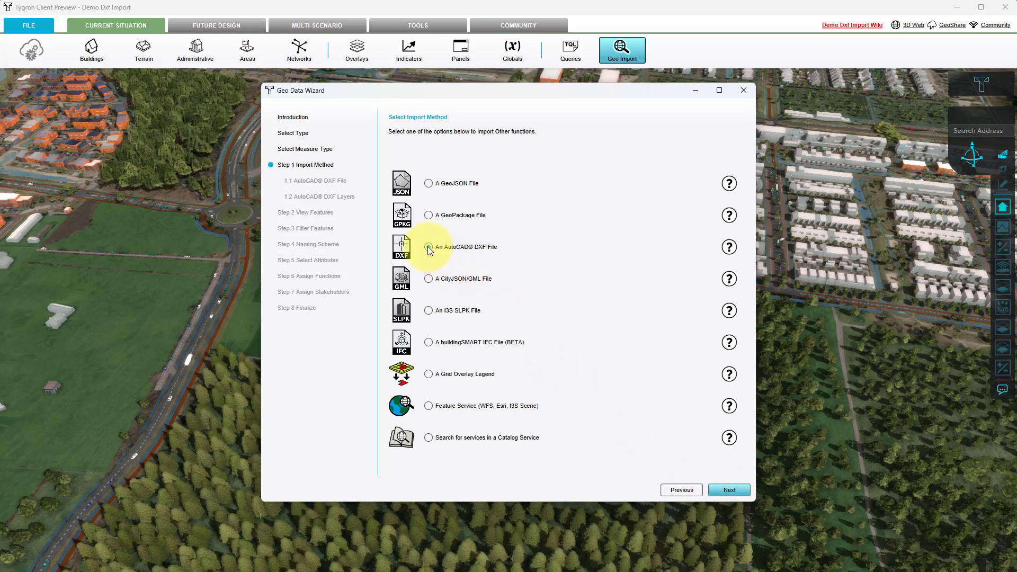
pyautogui.click(733, 488)
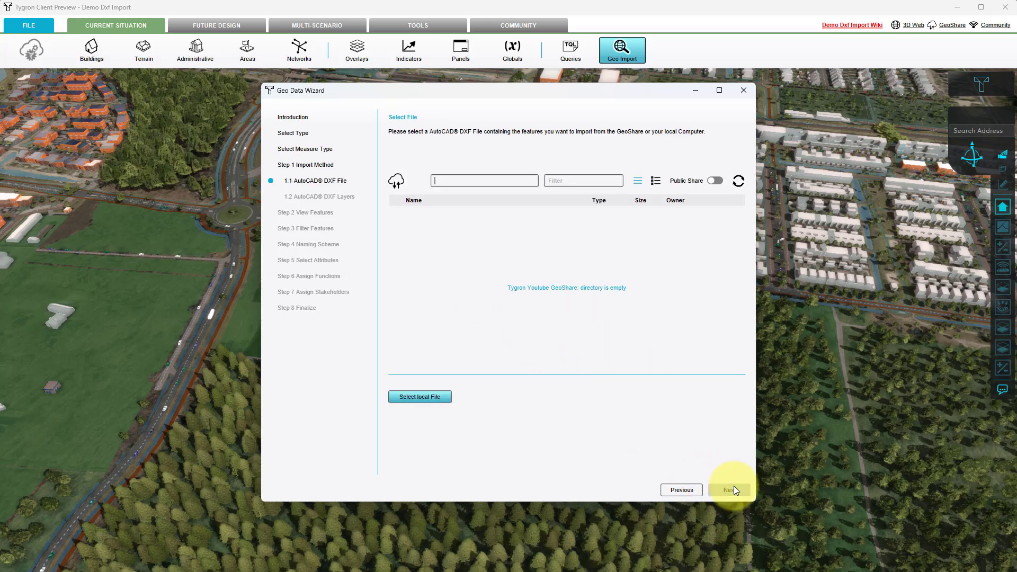
# Step: Choose dxf_plan_with_water_offset.dxf from the dxf_data folder of demo_projects/demo_dxf_import in the Public Share as the file to import
pyautogui.click(718, 181)
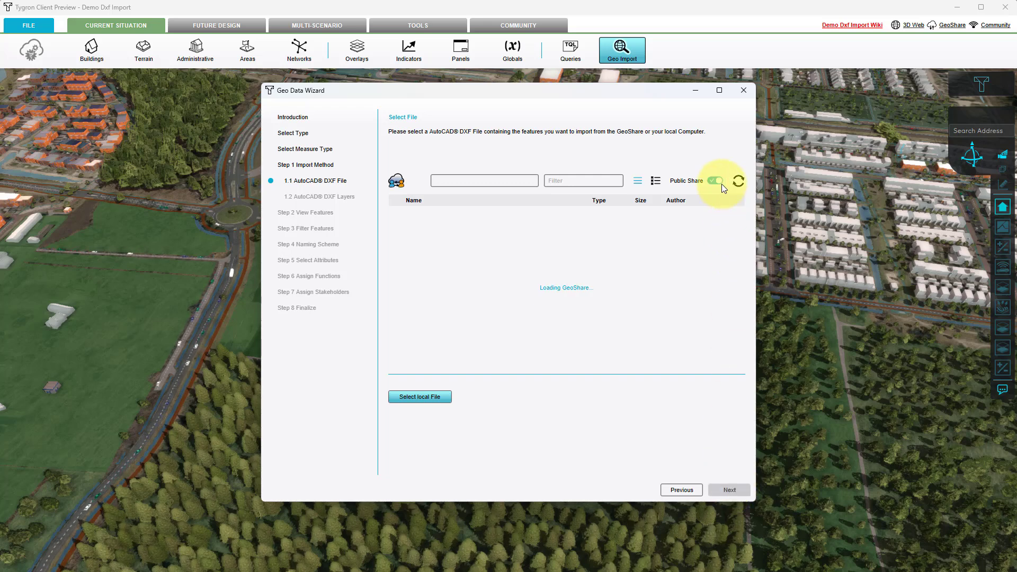
pyautogui.doubleClick(440, 226)
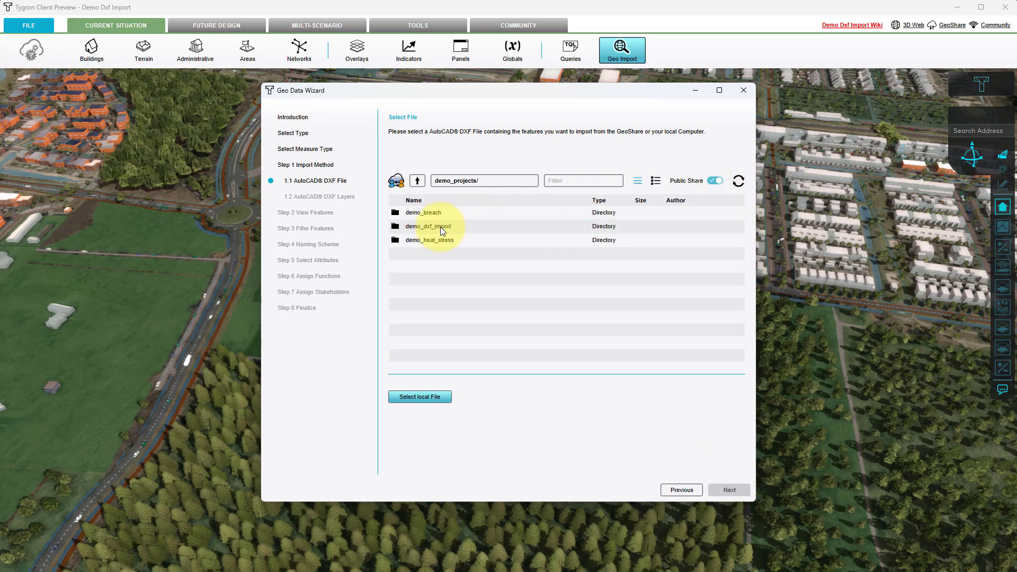
pyautogui.click(440, 227)
pyautogui.doubleClick(440, 227)
pyautogui.click(427, 212)
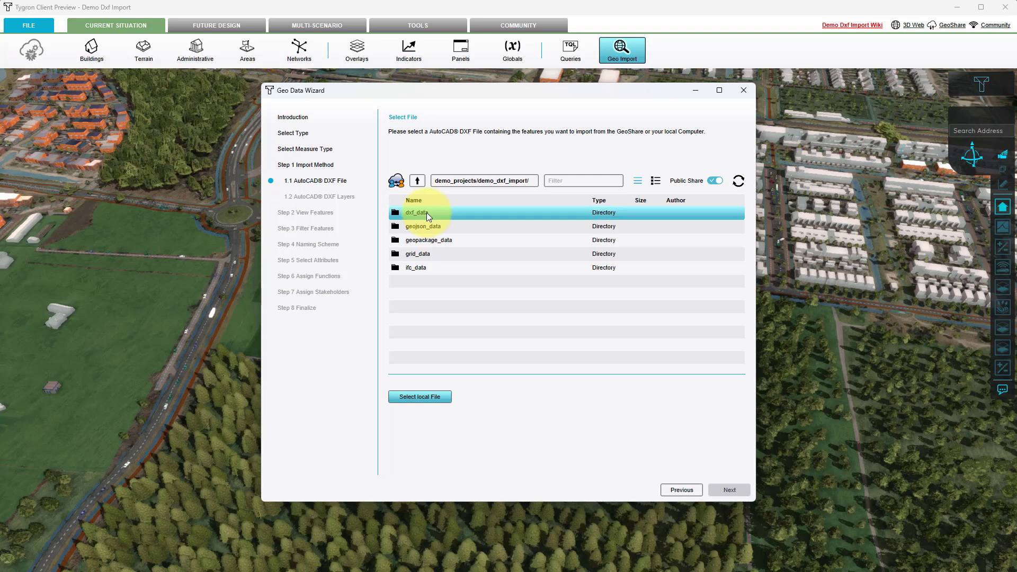
pyautogui.doubleClick(427, 212)
pyautogui.click(433, 226)
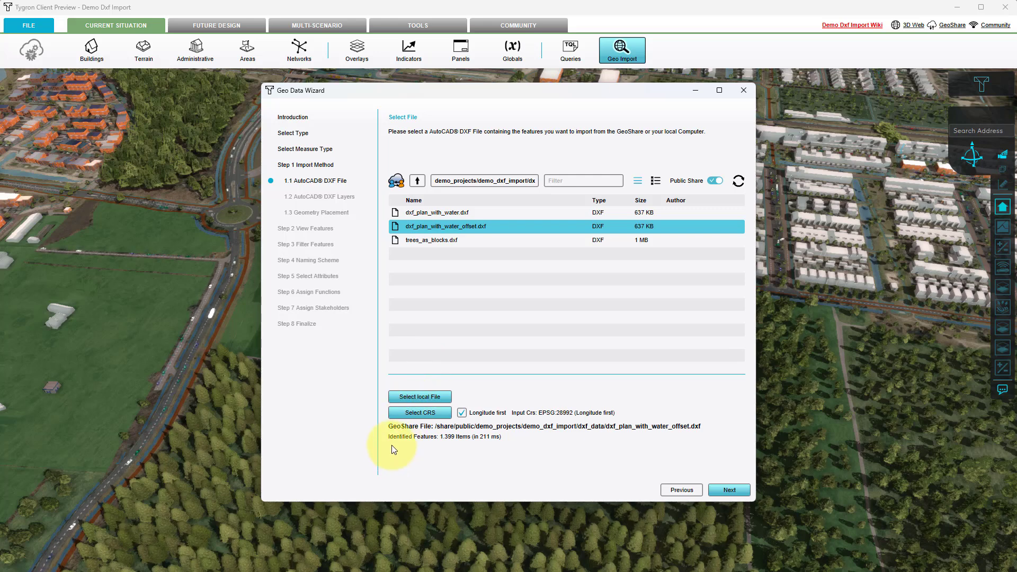
pyautogui.click(745, 490)
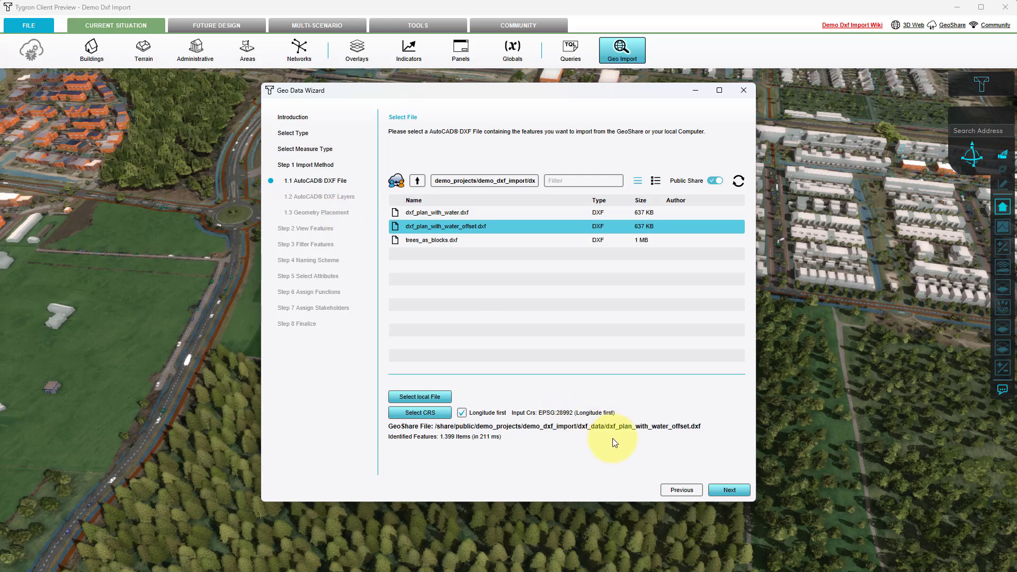
pyautogui.click(730, 489)
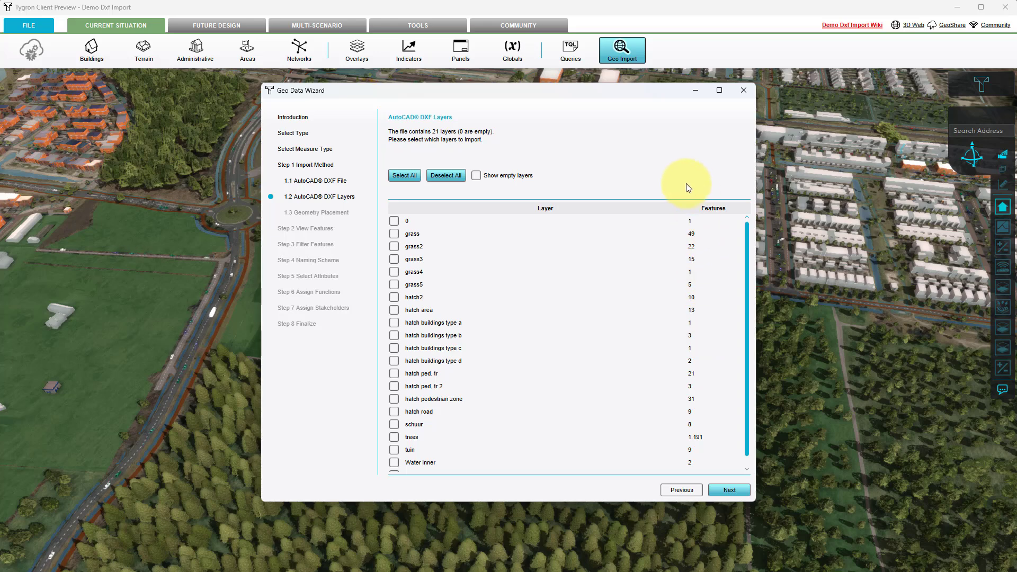
pyautogui.click(405, 175)
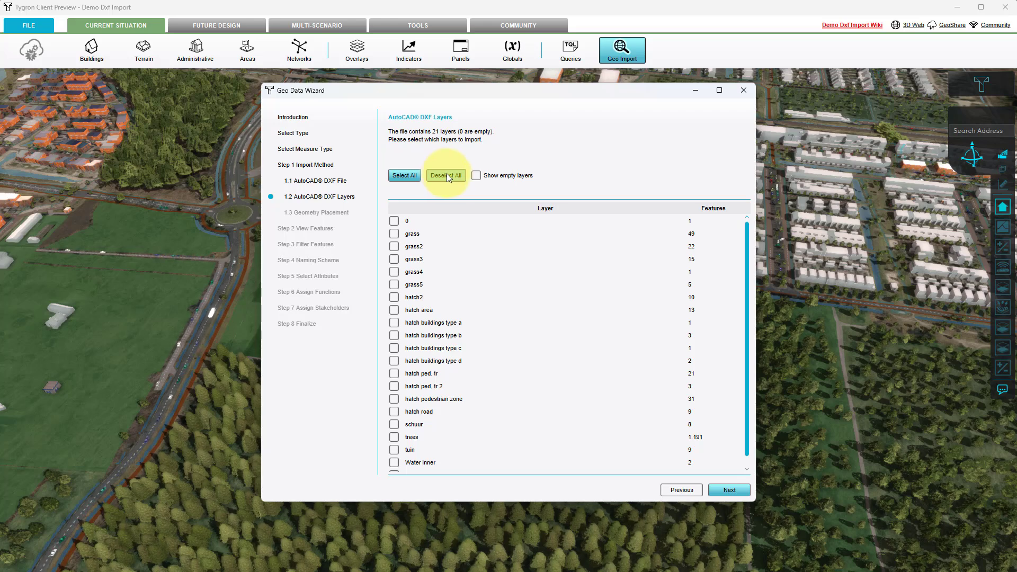
pyautogui.click(476, 175)
pyautogui.scroll(-1, 679, 336)
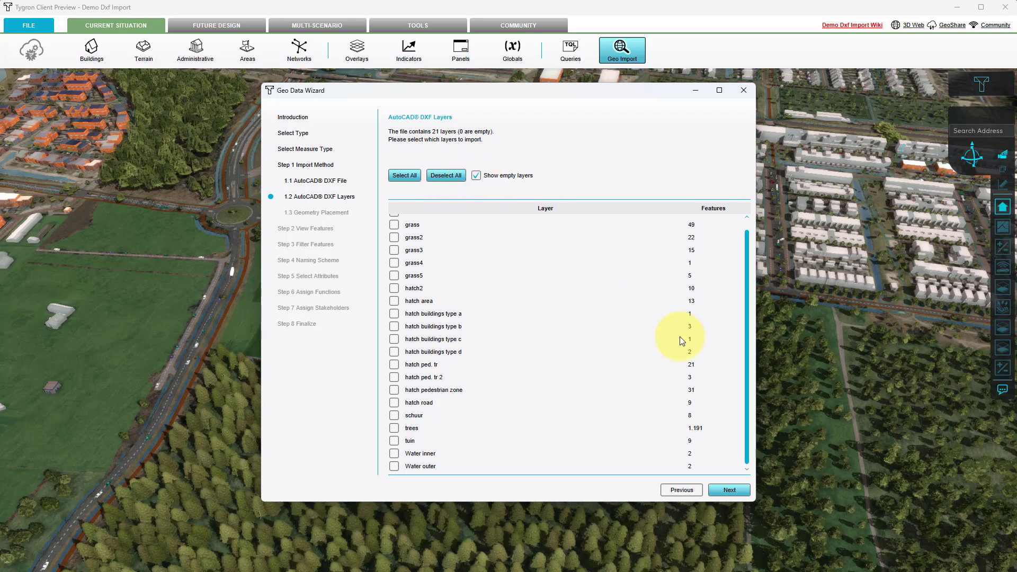
pyautogui.scroll(1, 705, 392)
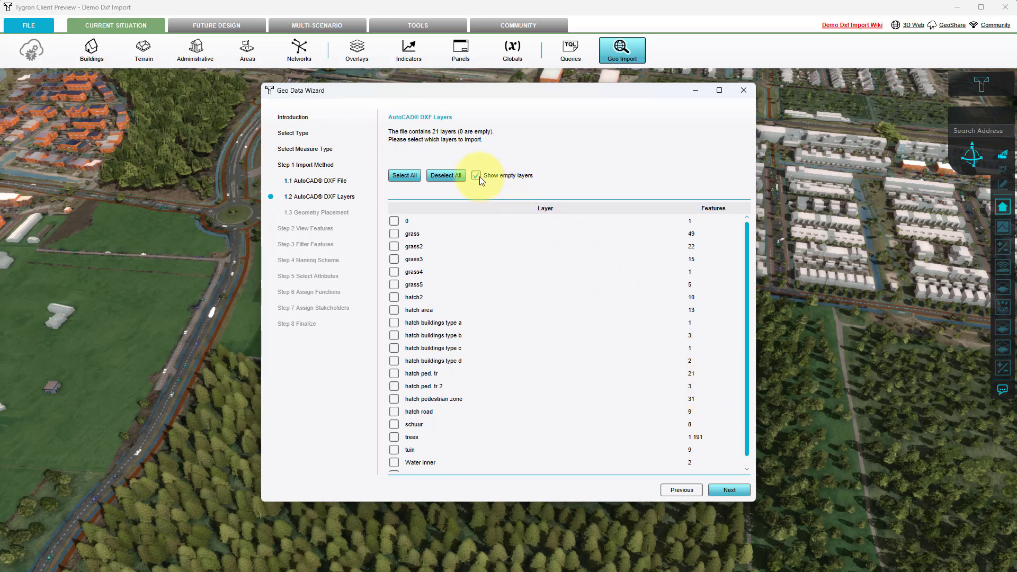
# Step: Include only the layers hatch buildings type a, b, c and d in the import
pyautogui.click(393, 323)
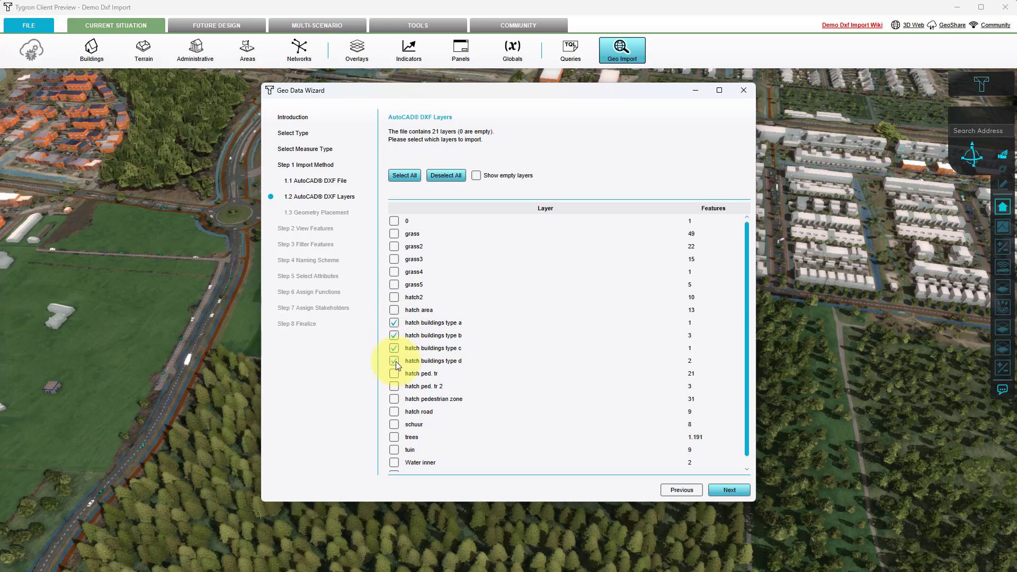
pyautogui.click(720, 489)
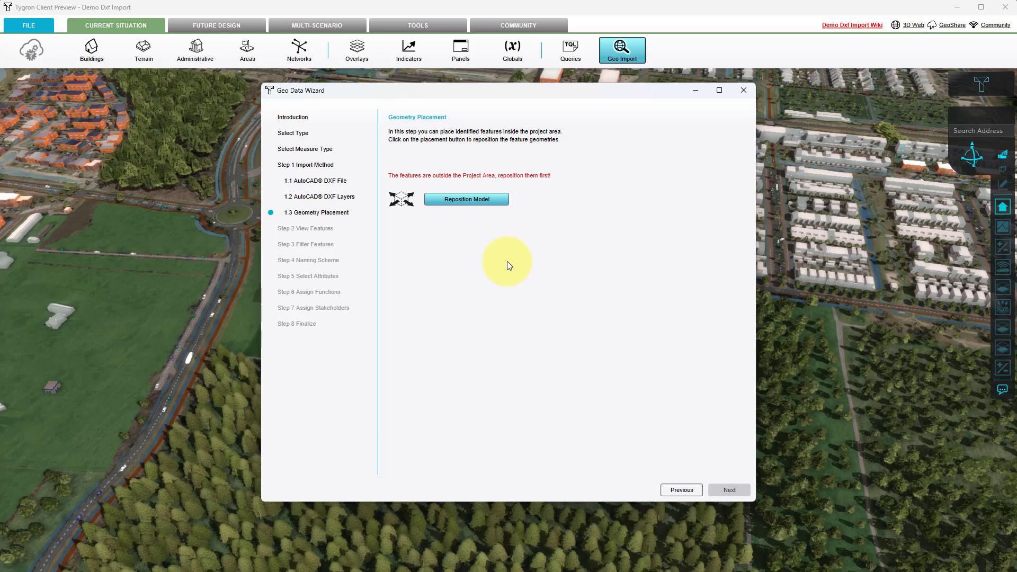
# Step: Reposition the building features onto the open green field between the housing and the forest, rotate them slightly and apply the placement
pyautogui.click(478, 199)
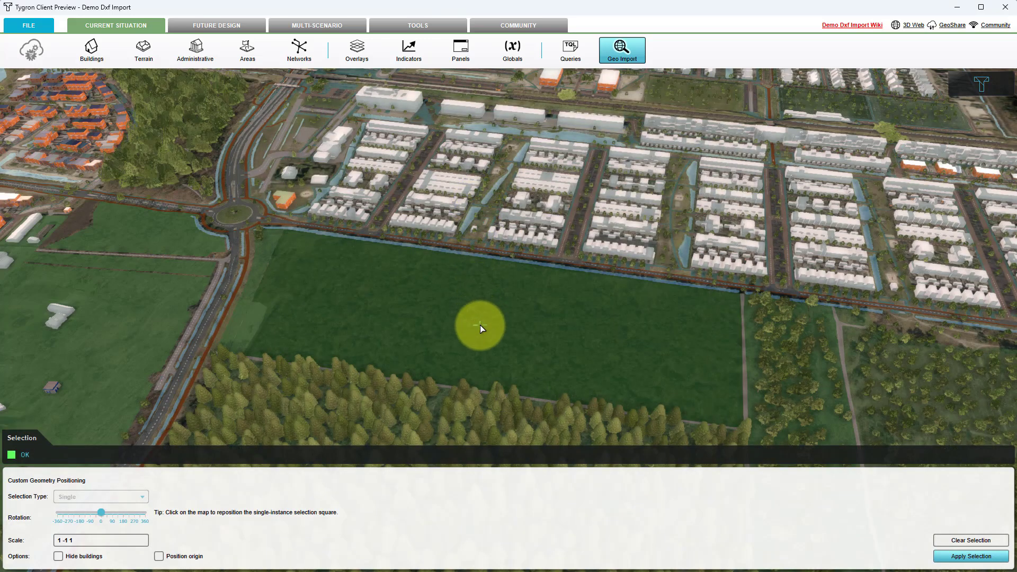
pyautogui.scroll(2, 479, 325)
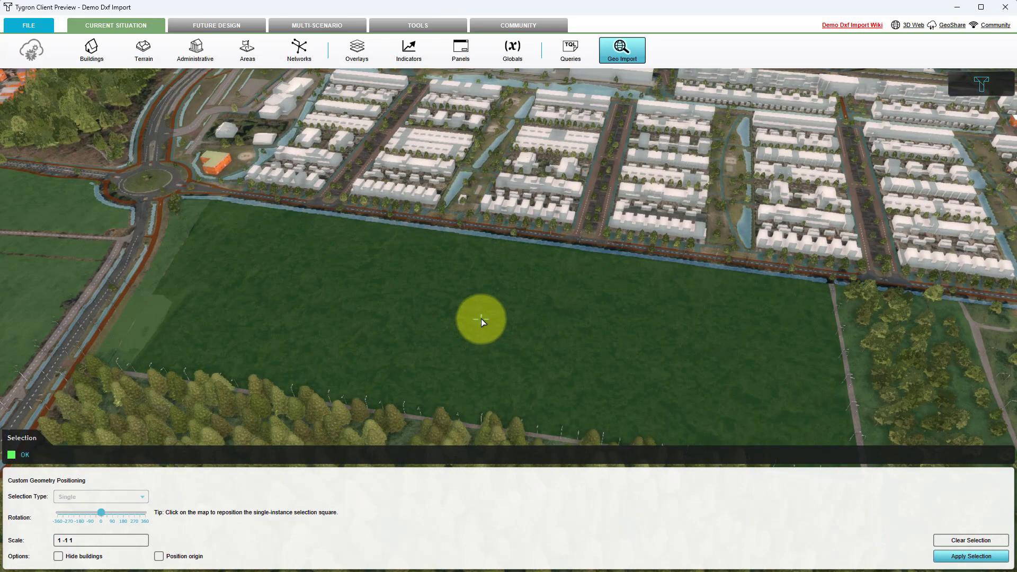
pyautogui.click(482, 321)
pyautogui.click(415, 336)
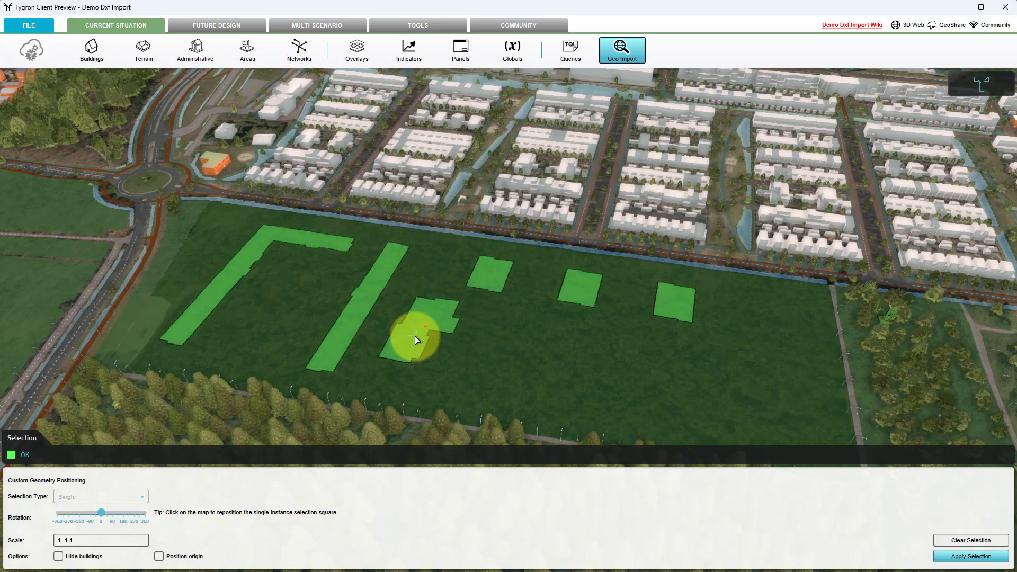
pyautogui.moveTo(100, 513); pyautogui.dragTo(100, 514)
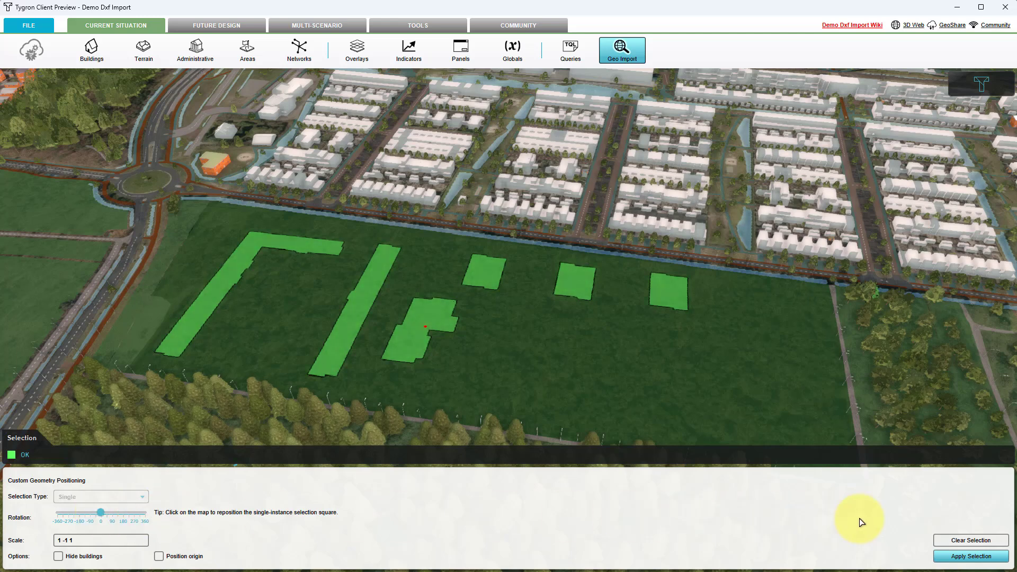
pyautogui.click(957, 556)
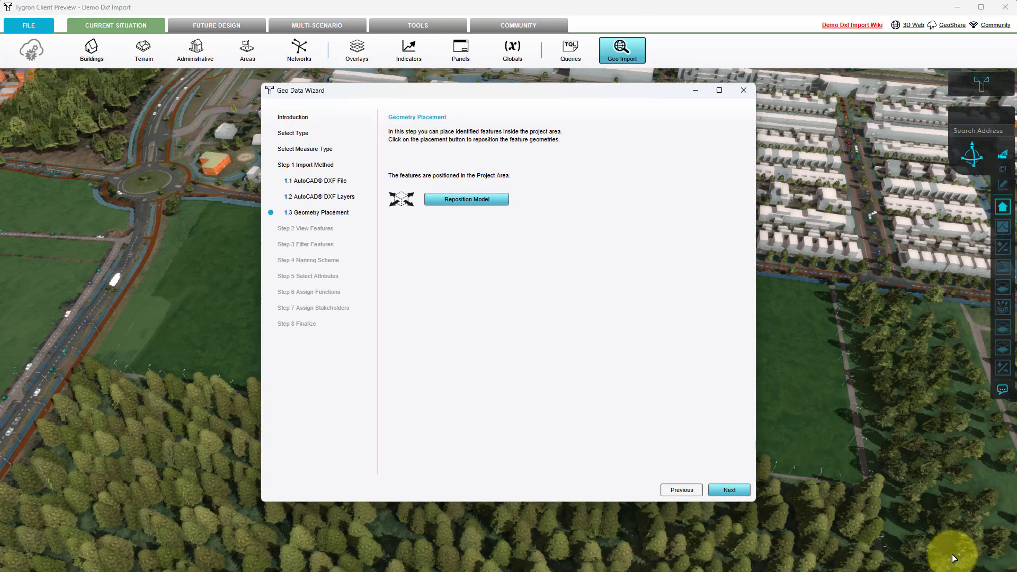
pyautogui.click(717, 489)
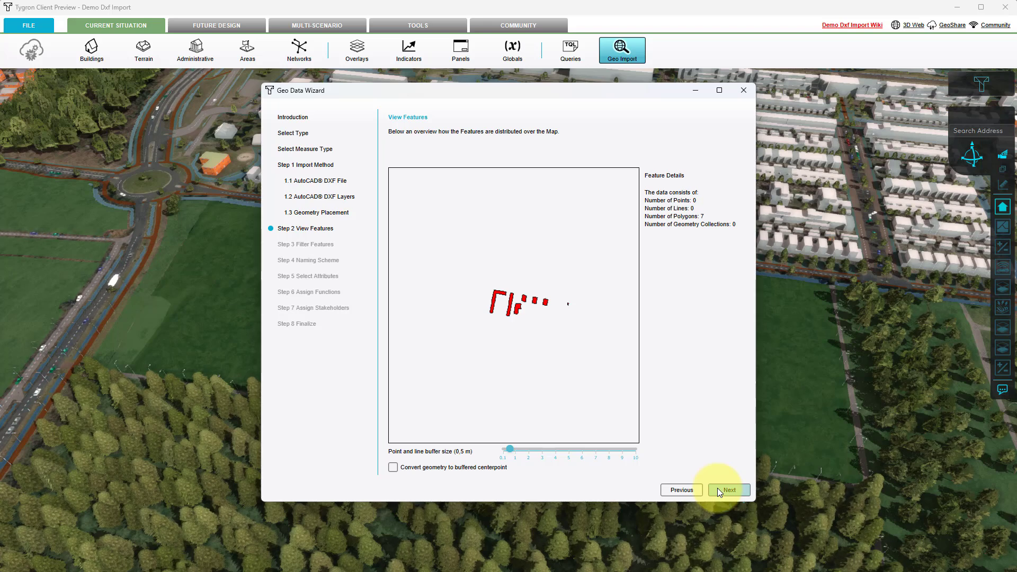
# Step: Leave the features unfiltered, name them by their LAYER attribute and keep all number attributes for import
pyautogui.click(719, 490)
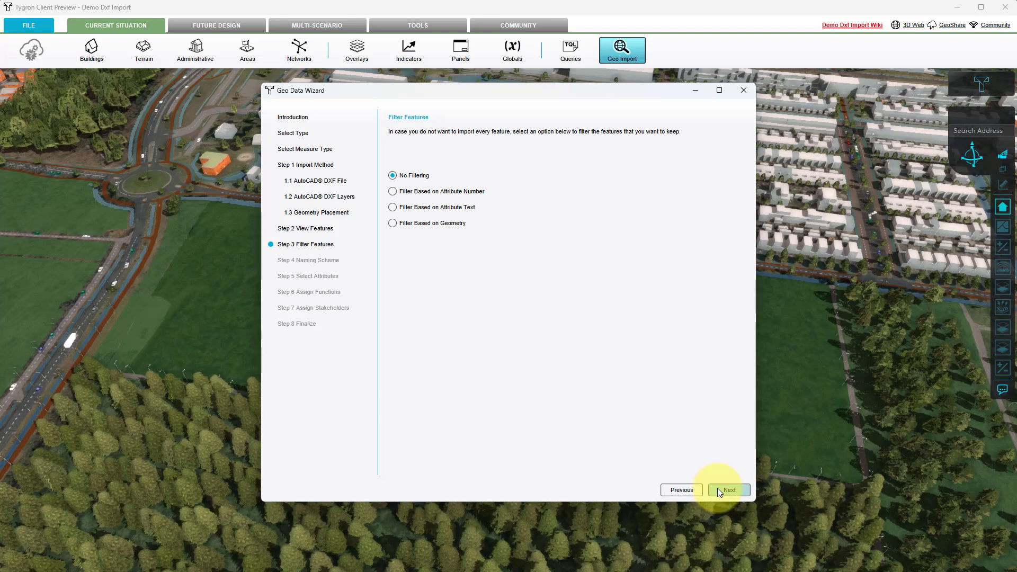
pyautogui.click(717, 488)
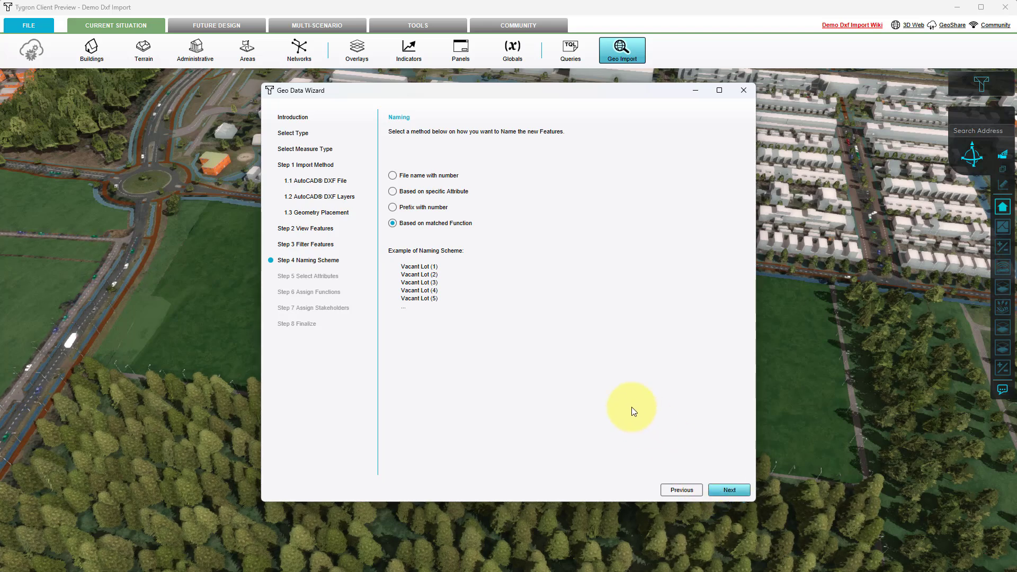
pyautogui.click(423, 194)
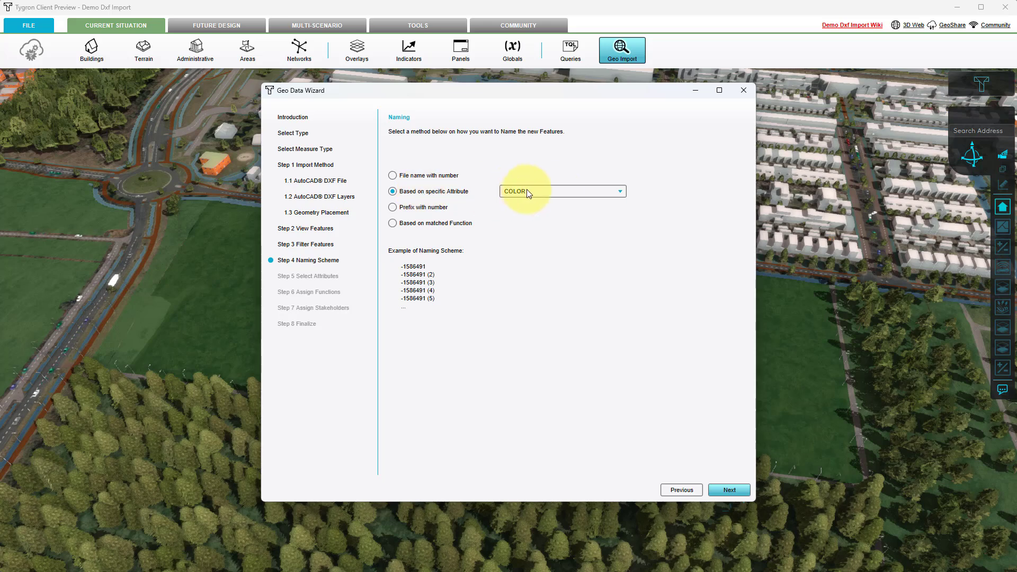
pyautogui.click(556, 192)
pyautogui.click(540, 258)
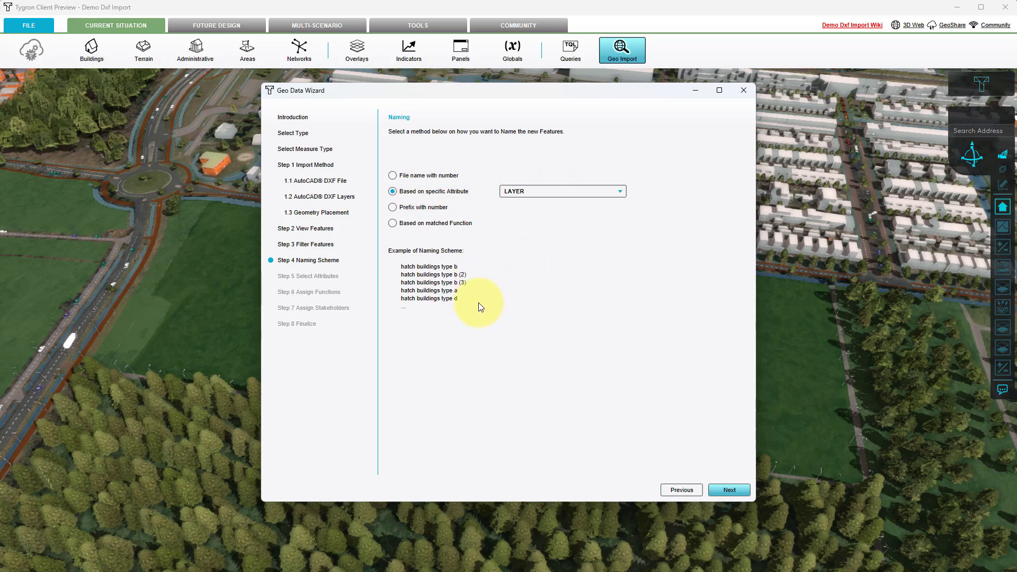
pyautogui.click(726, 490)
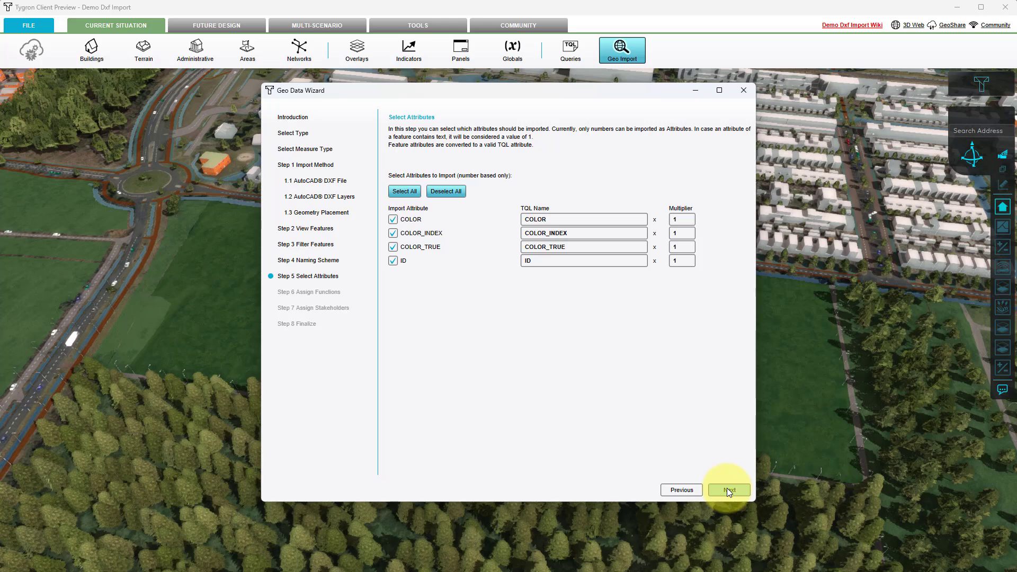
pyautogui.click(726, 489)
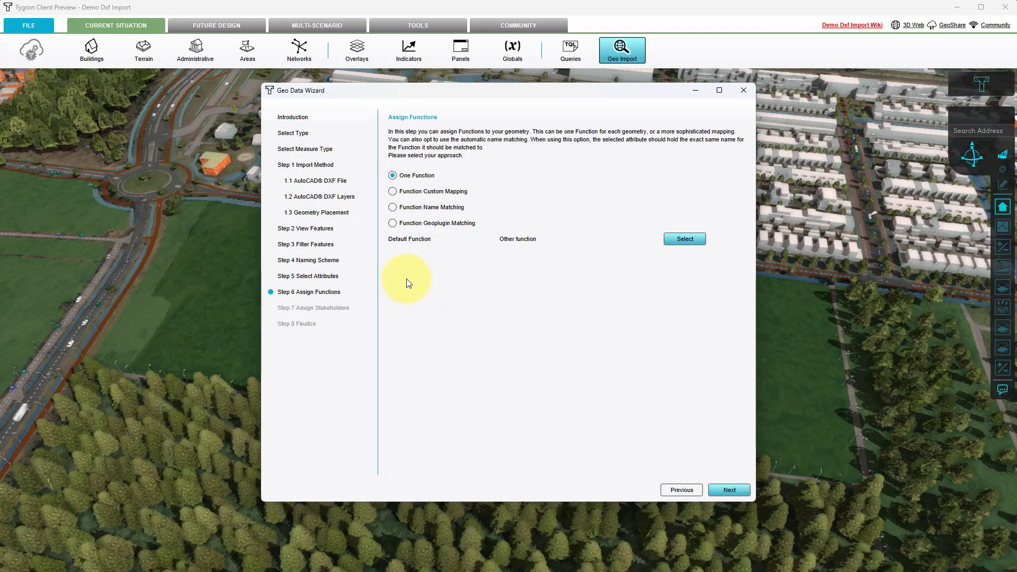
pyautogui.click(392, 223)
pyautogui.click(542, 224)
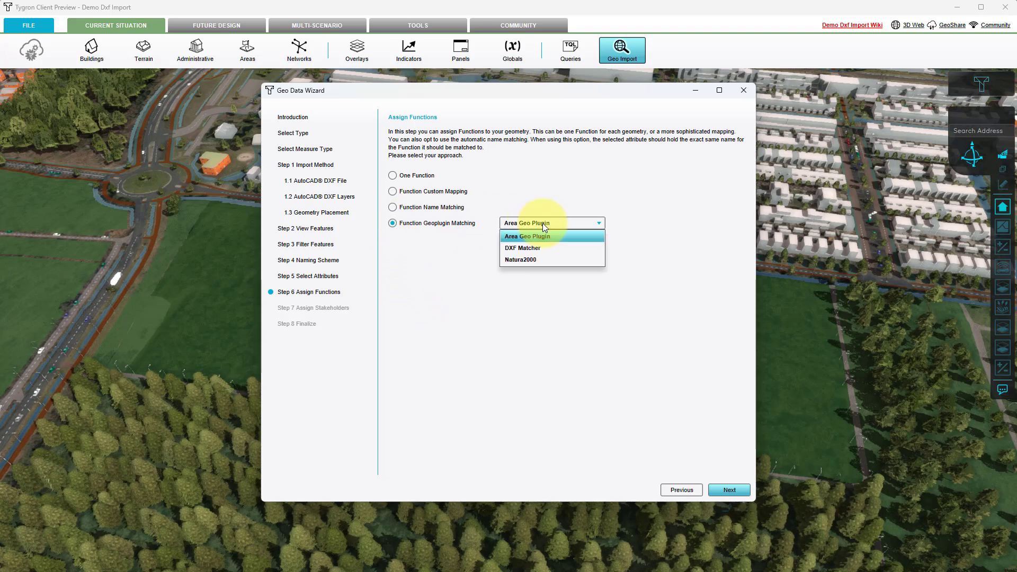
pyautogui.click(539, 283)
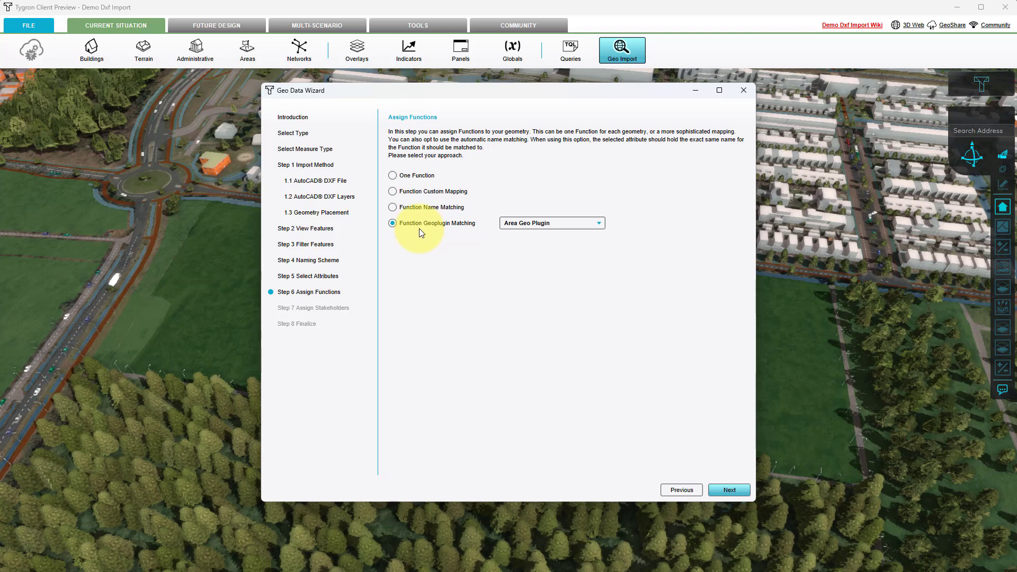
# Step: Use custom function mapping and add a text filter where LAYER equals hatch buildings type a
pyautogui.click(393, 193)
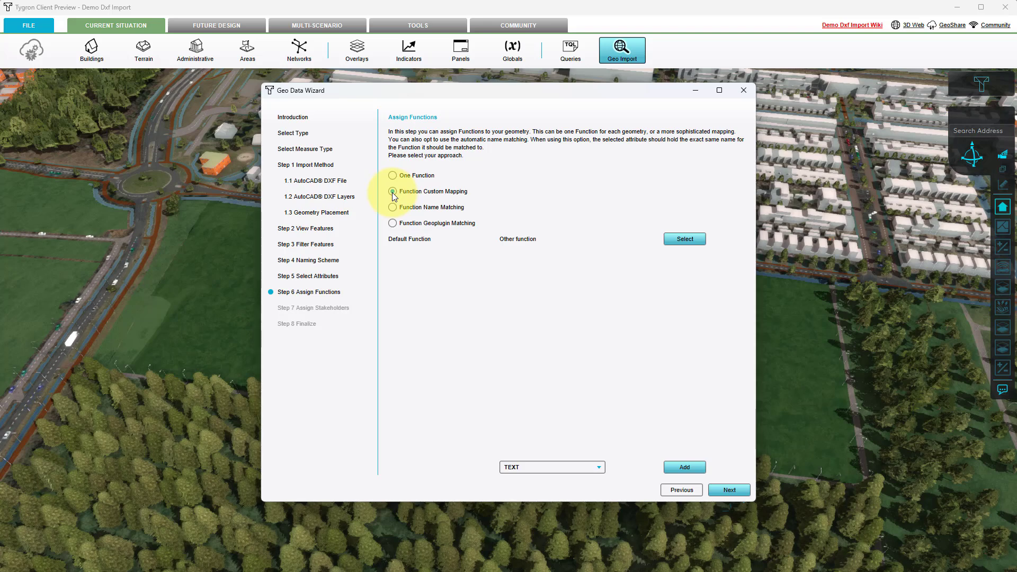
pyautogui.click(683, 468)
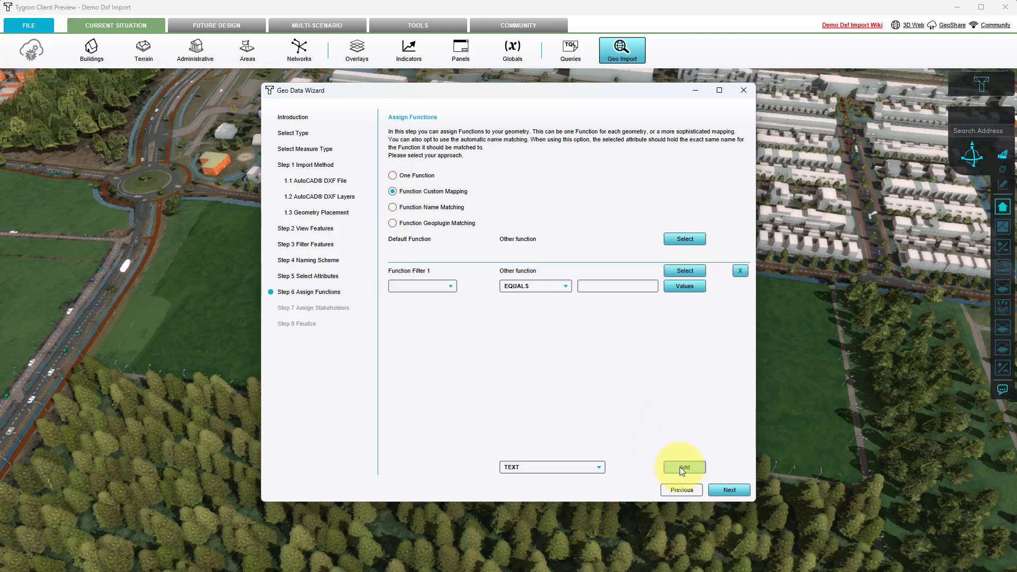
pyautogui.click(439, 288)
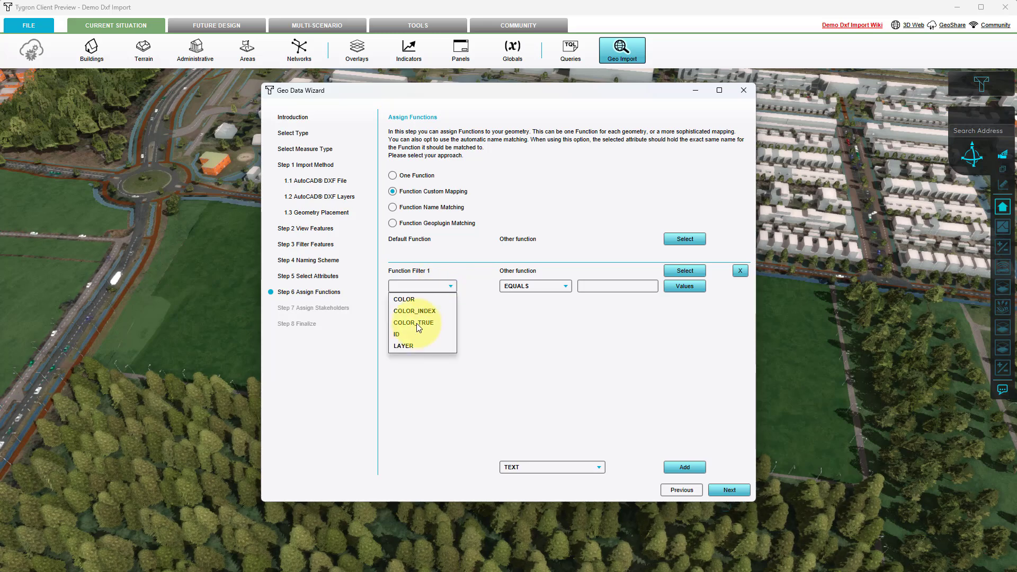
pyautogui.click(411, 347)
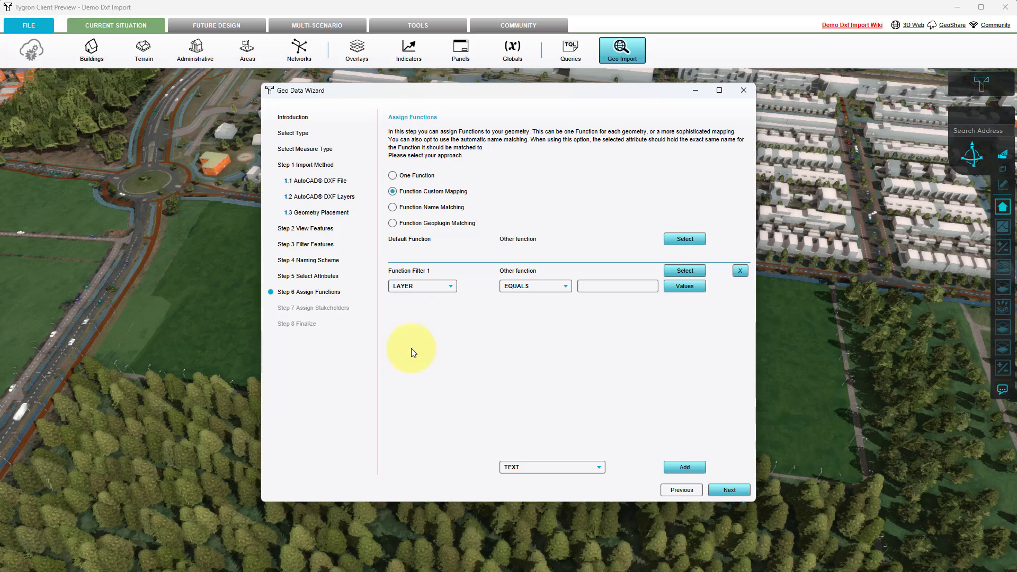
pyautogui.click(680, 290)
pyautogui.doubleClick(355, 170)
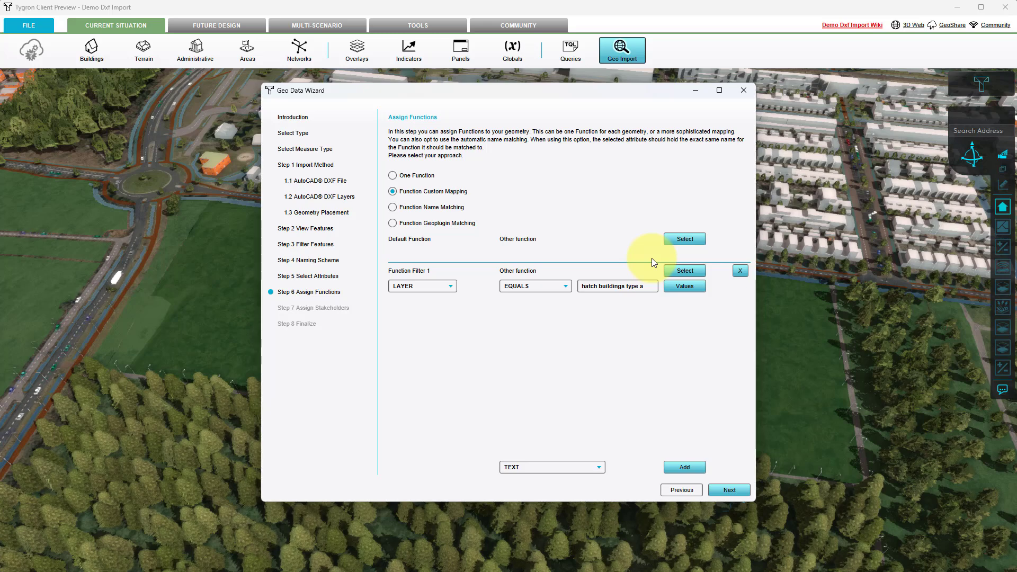
# Step: Assign the Modern Villa function from Top Market Housing to the type a buildings filter
pyautogui.click(683, 271)
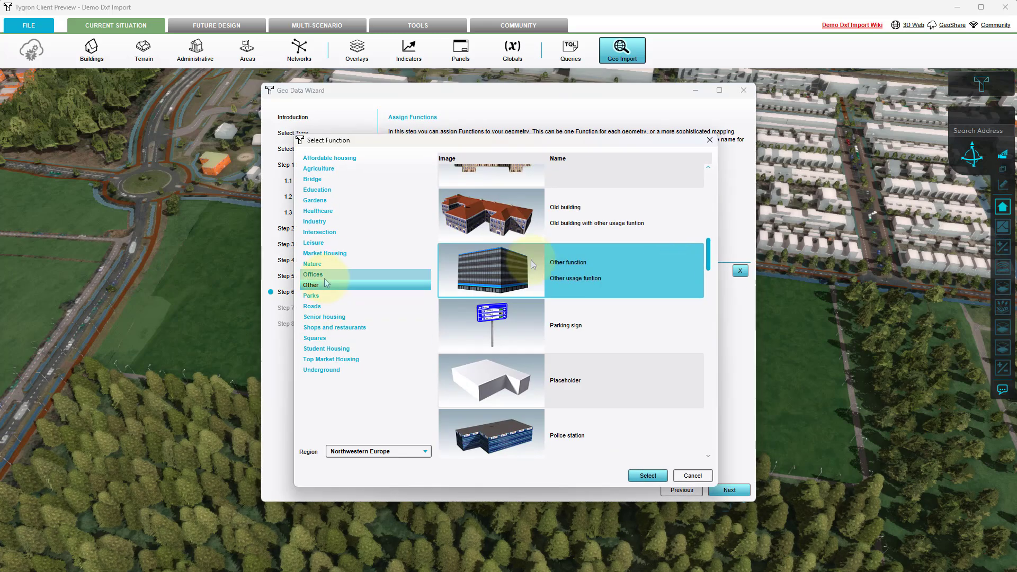
pyautogui.click(334, 358)
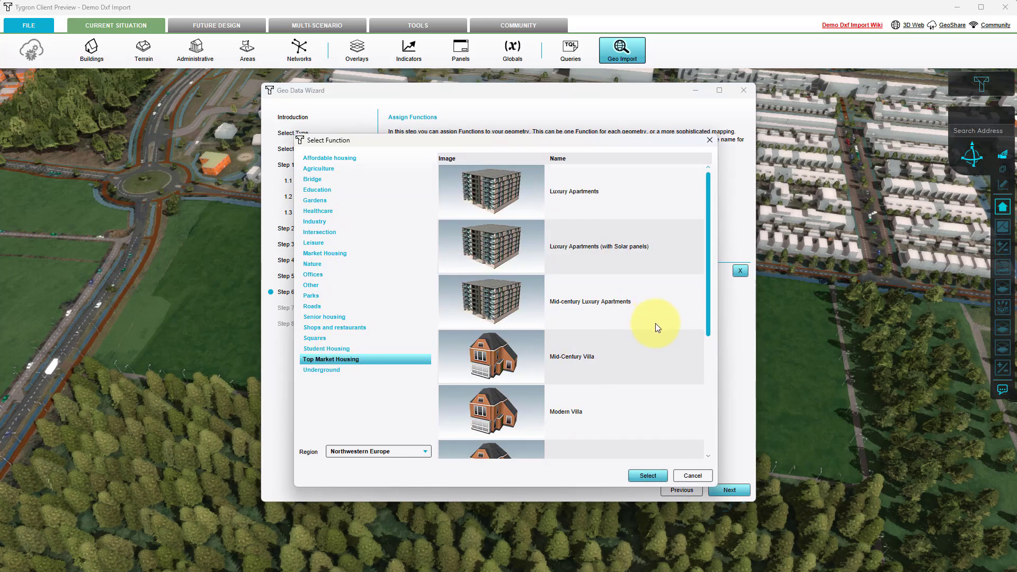
pyautogui.doubleClick(620, 403)
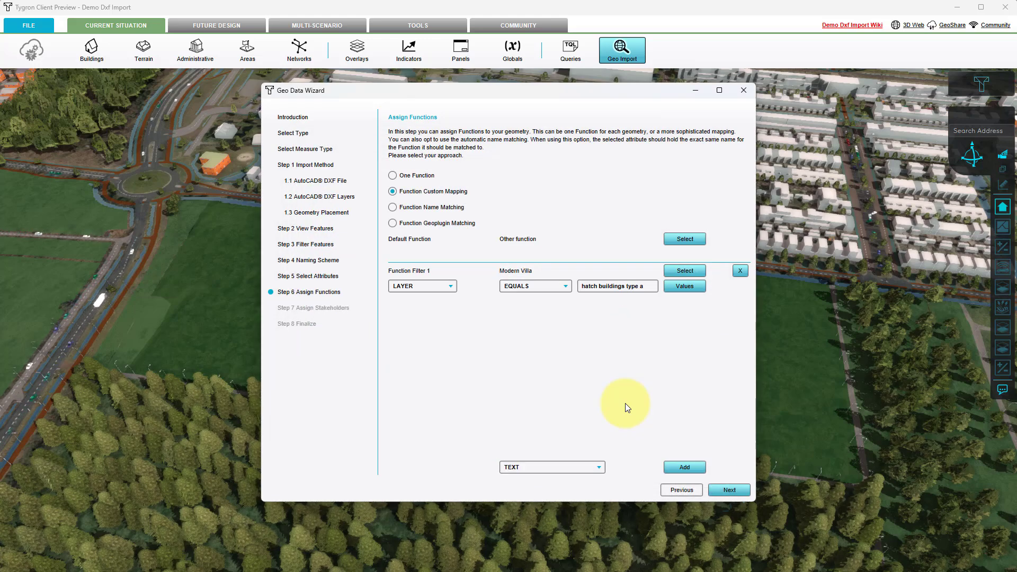
# Step: Add LAYER filters mapping hatch buildings type b to Moderne appartementen, type c to Midlevel appartments and type d to Flats
pyautogui.click(683, 467)
pyautogui.click(418, 318)
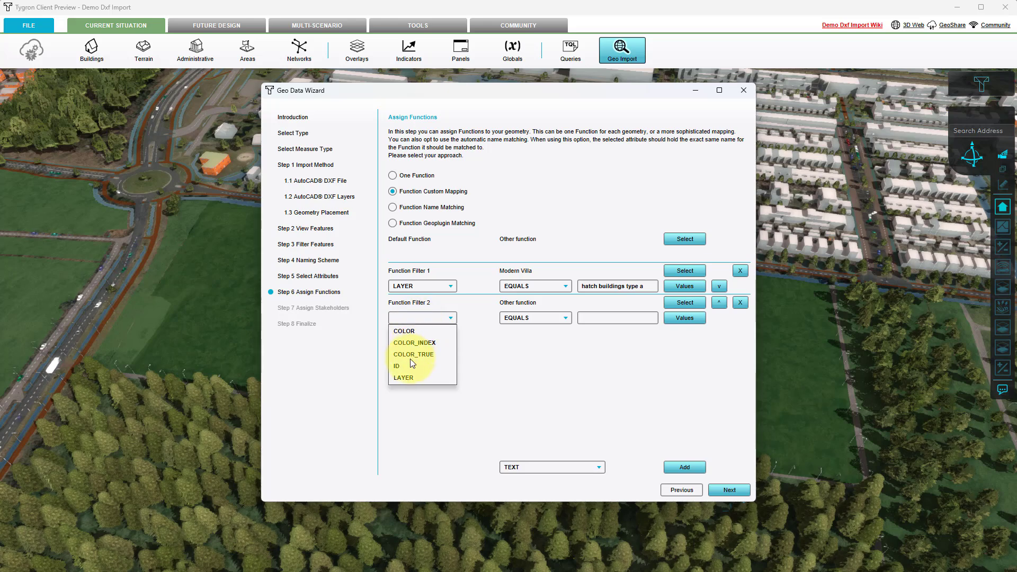
pyautogui.click(411, 376)
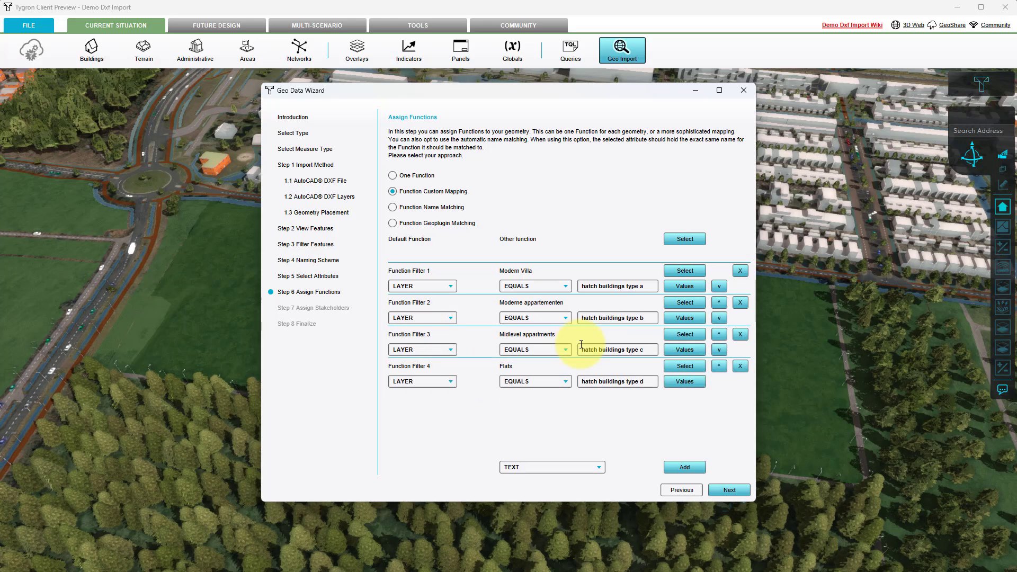
# Step: Keep Other function as the default function and proceed to the stakeholder assignment
pyautogui.click(700, 239)
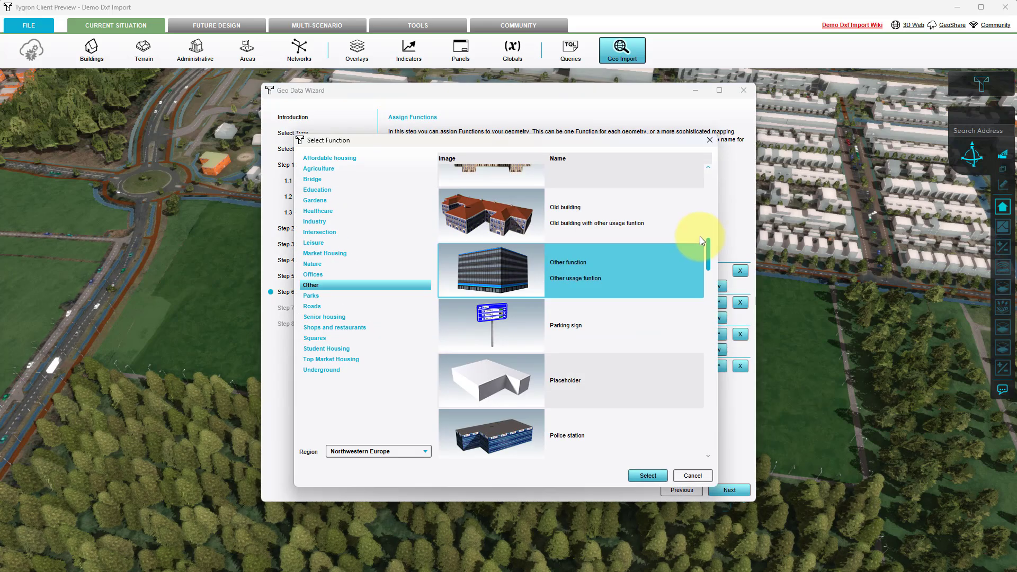
pyautogui.click(709, 135)
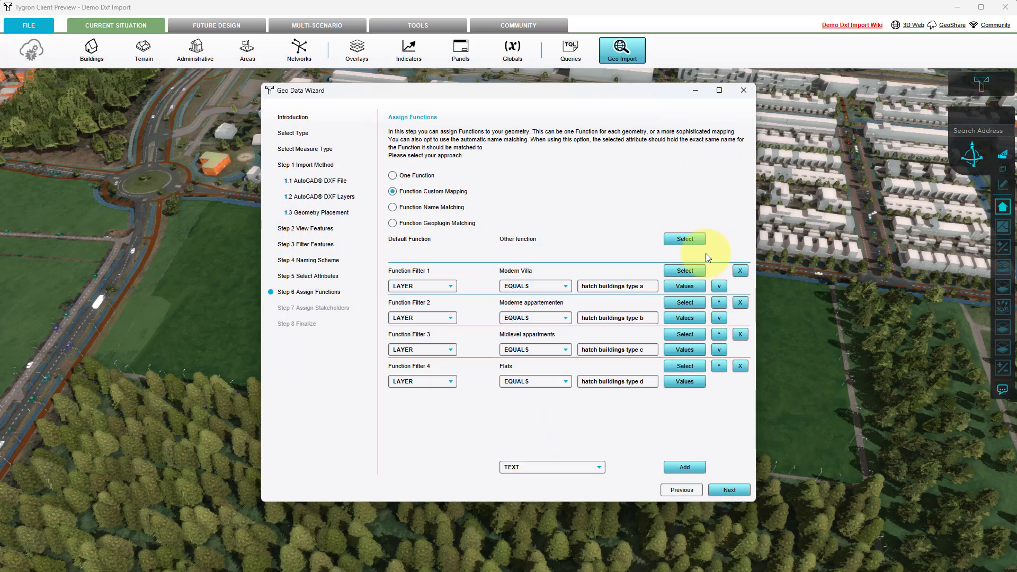
pyautogui.click(729, 490)
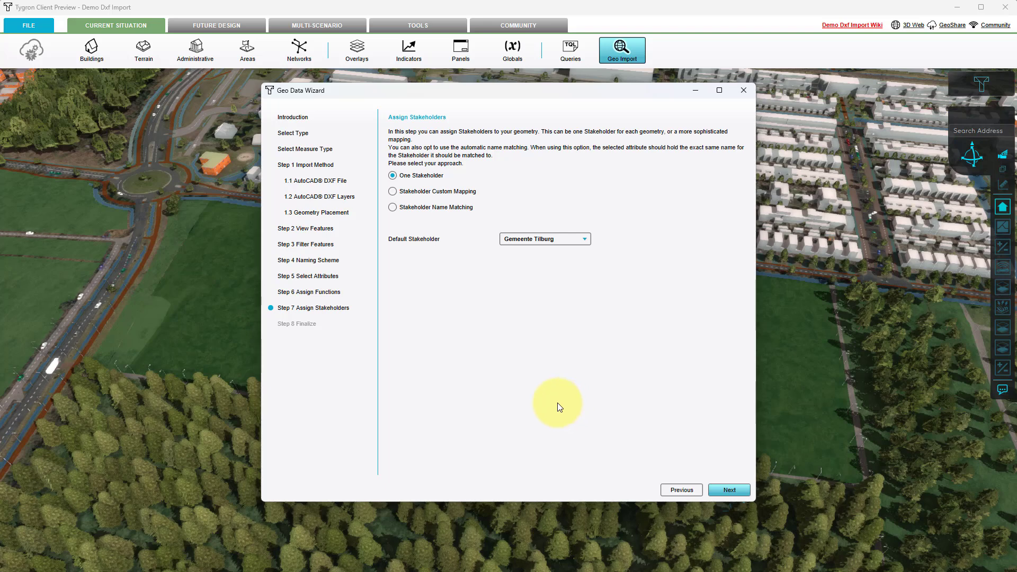
# Step: Assign Buurtbewoners as the one stakeholder for all geometry and finish the import
pyautogui.click(392, 191)
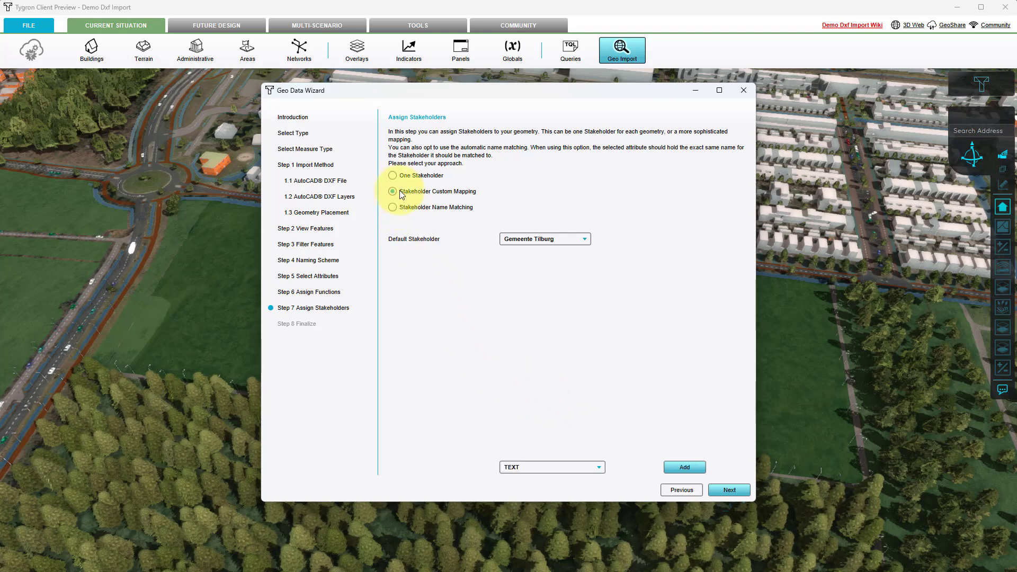
pyautogui.click(392, 176)
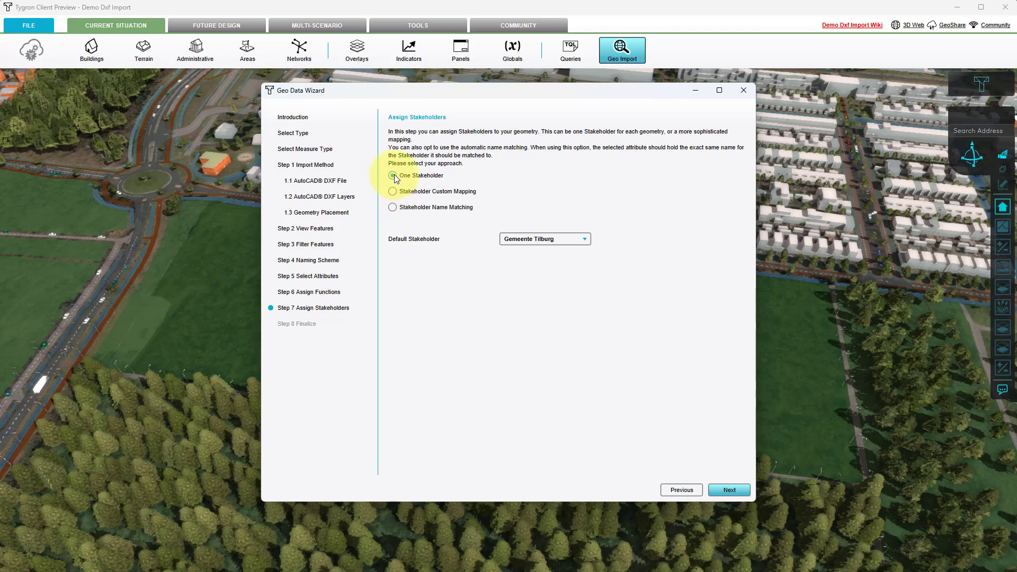
pyautogui.click(546, 239)
pyautogui.click(544, 275)
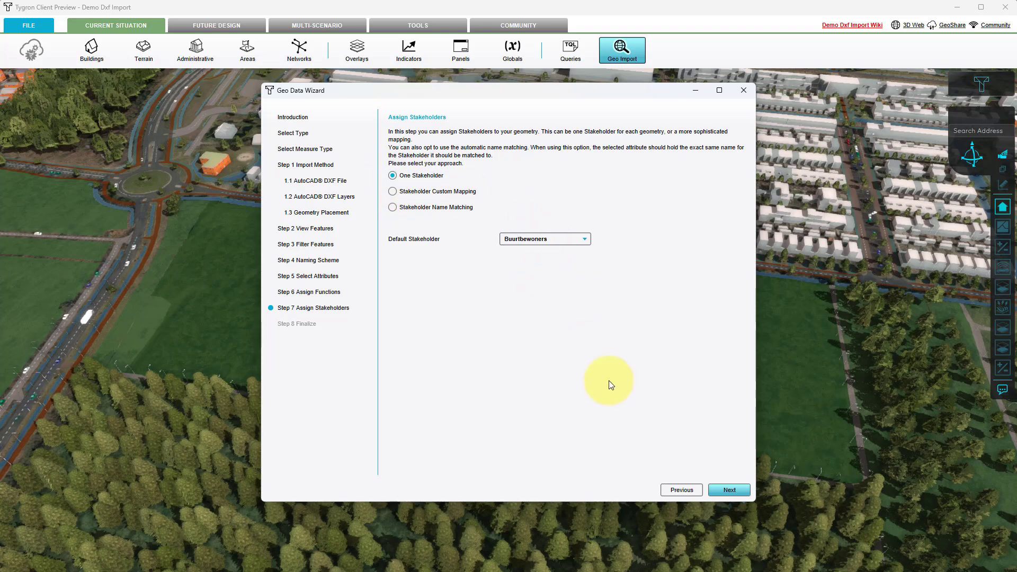
pyautogui.click(722, 493)
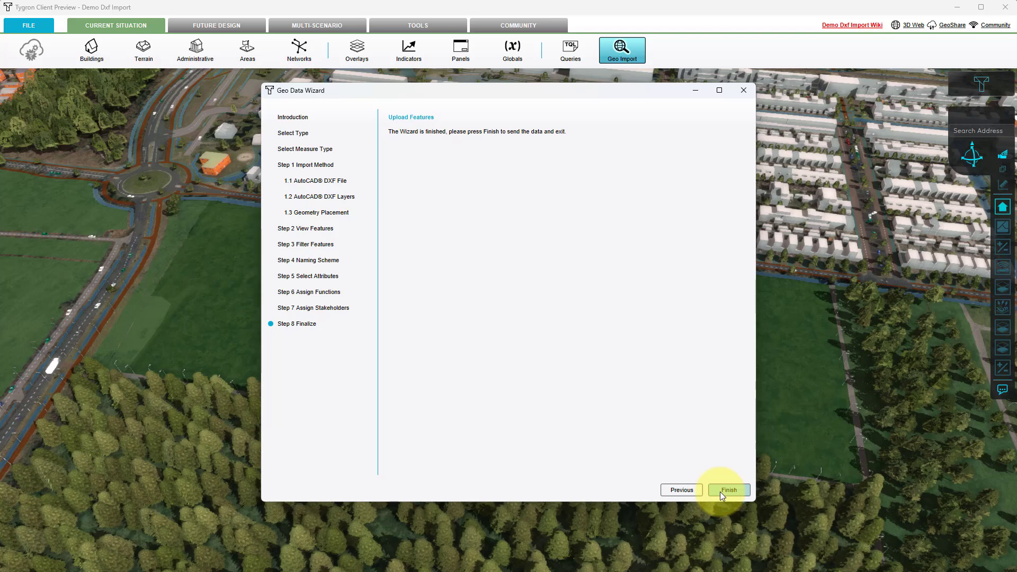
pyautogui.click(728, 490)
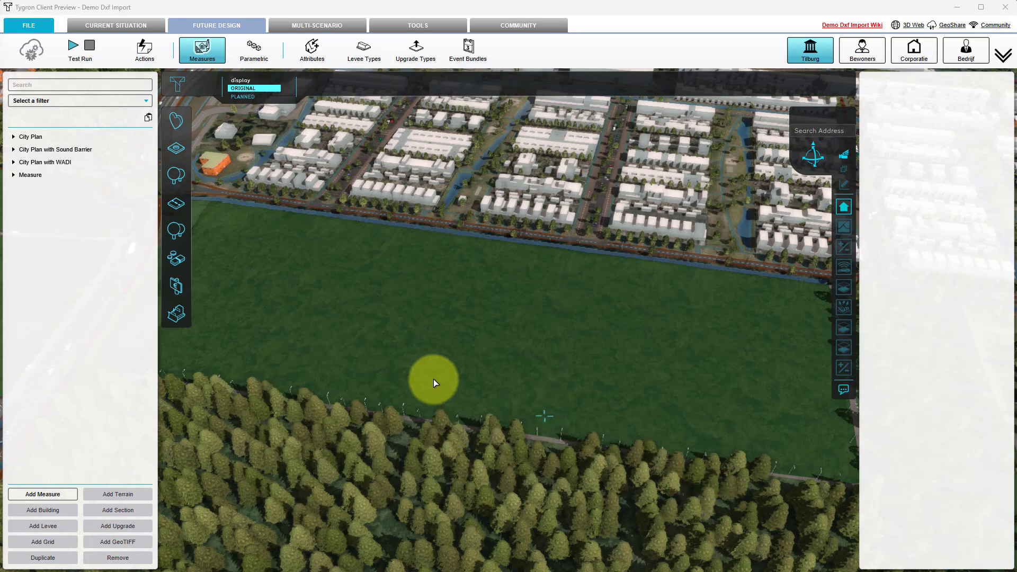
# Step: Select the newly imported measure in the future design and activate it on the green field
pyautogui.click(30, 175)
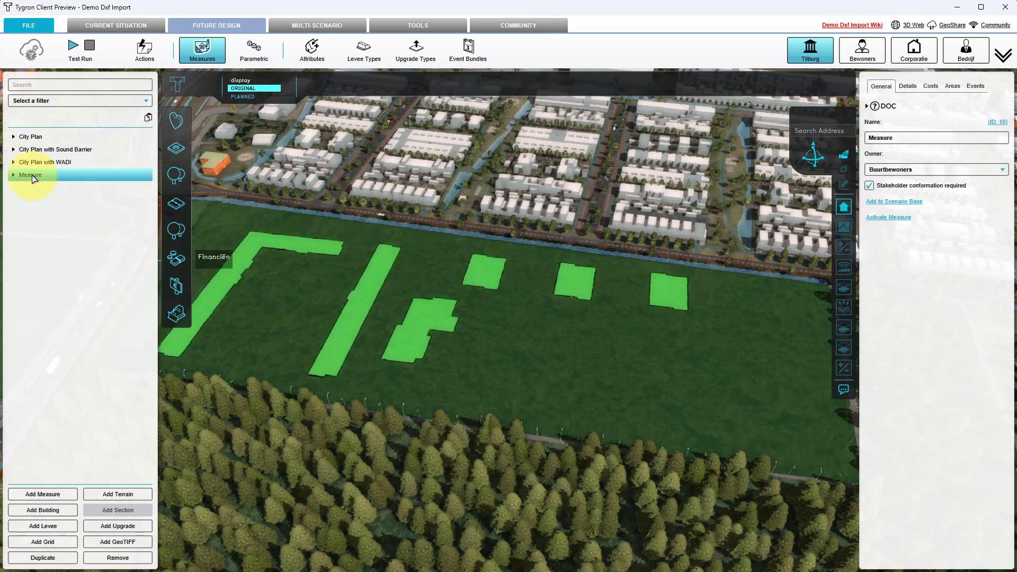
pyautogui.scroll(-2, 502, 382)
pyautogui.moveTo(593, 392); pyautogui.dragTo(574, 380)
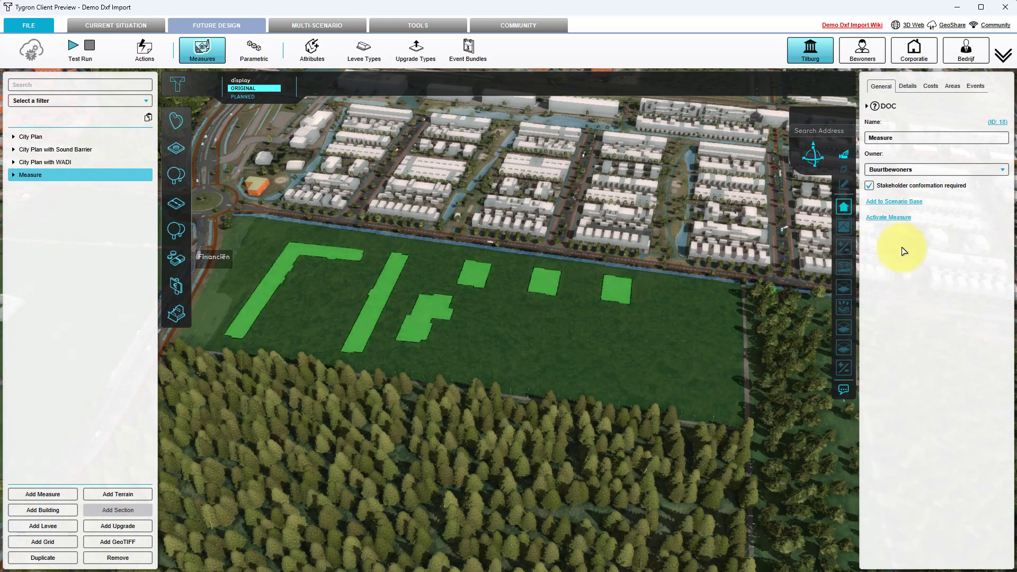
pyautogui.click(900, 219)
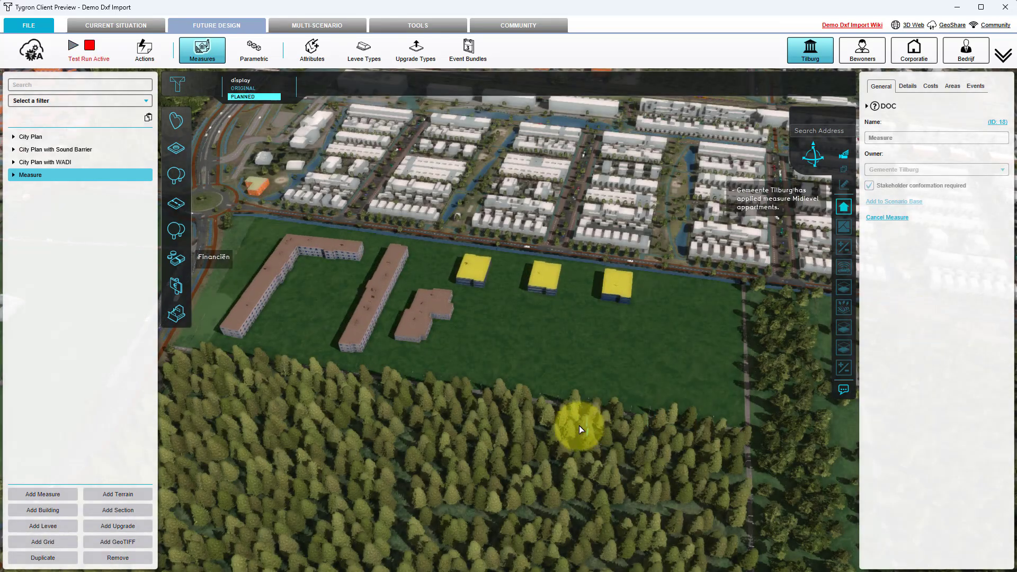
# Step: Examine the planned buildings in the 3D view from several angles and read the details of the long middle apartment block
pyautogui.scroll(3, 552, 418)
pyautogui.moveTo(551, 417); pyautogui.dragTo(472, 376, button='middle')
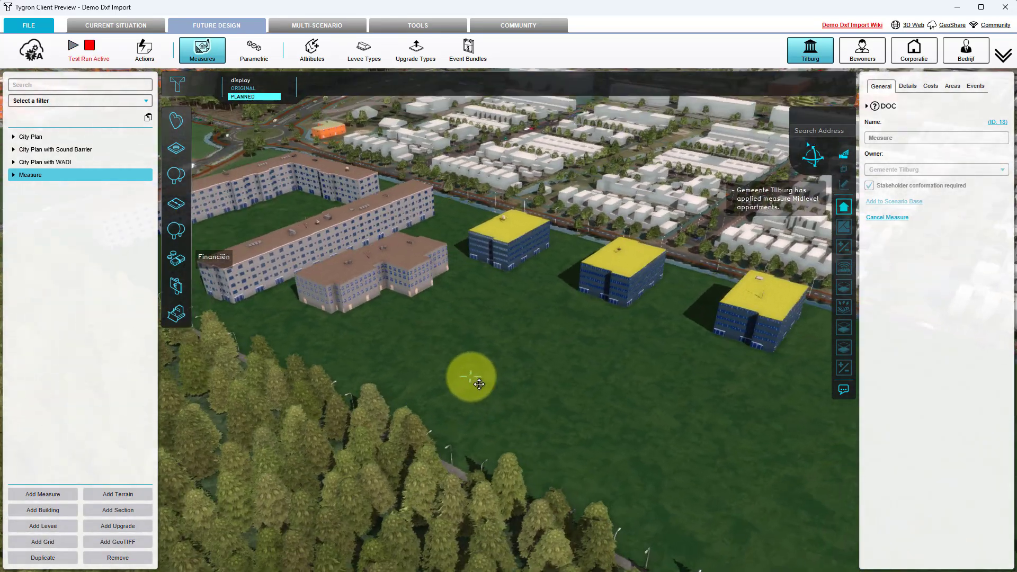
pyautogui.scroll(-5, 533, 424)
pyautogui.moveTo(322, 451); pyautogui.dragTo(565, 434, button='middle')
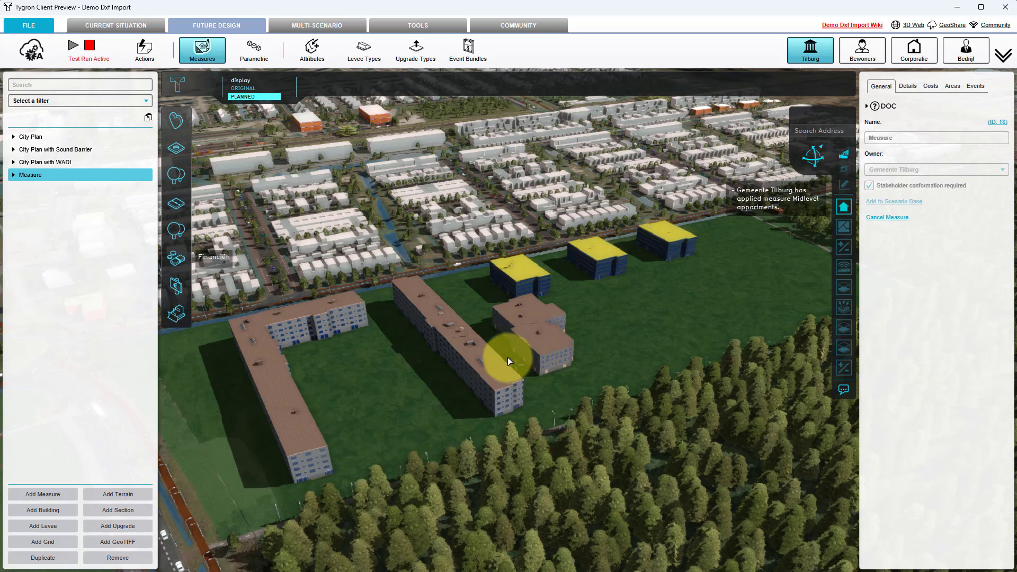
pyautogui.moveTo(491, 358)
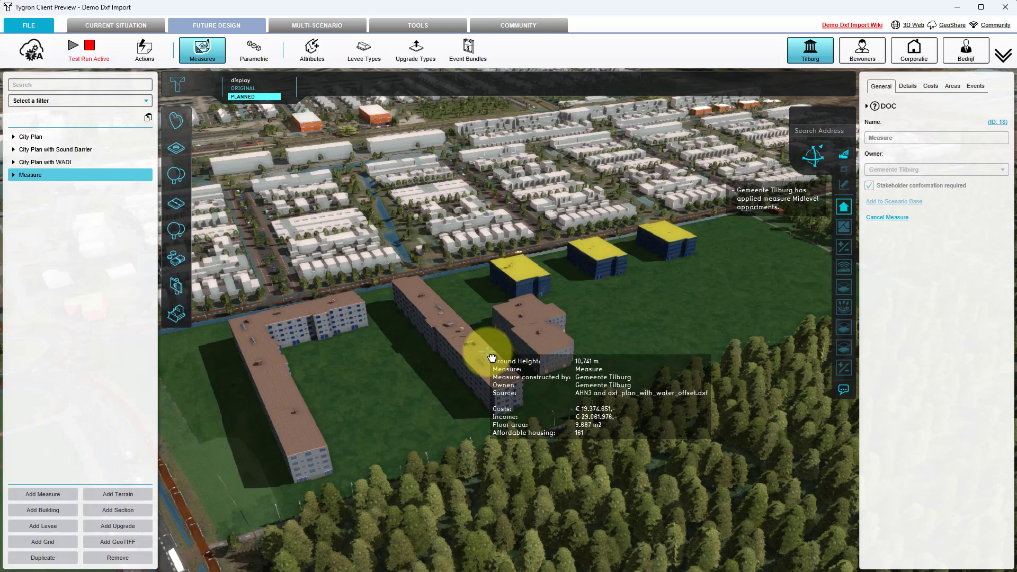